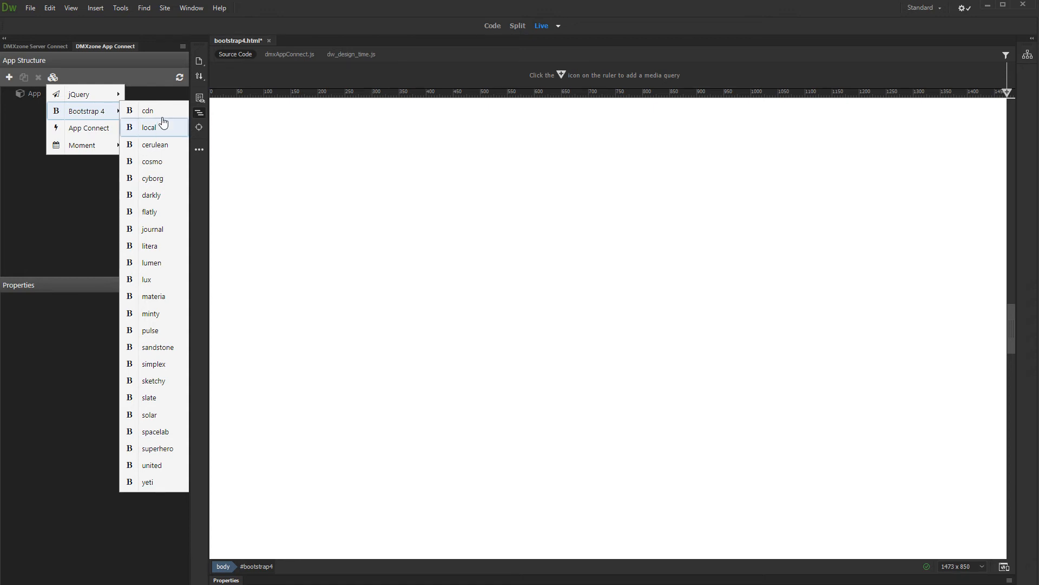
Add the local version of Bootstrap 4 to the page and insert a container into the App.
{"action": "left_click", "coordinate": [149, 127]}
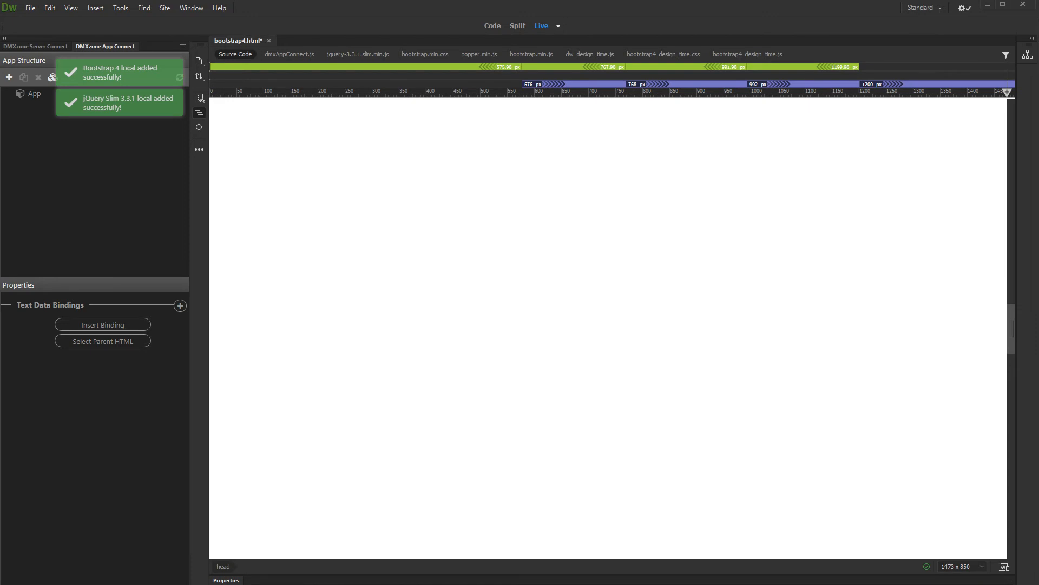
{"action": "left_click", "coordinate": [35, 93]}
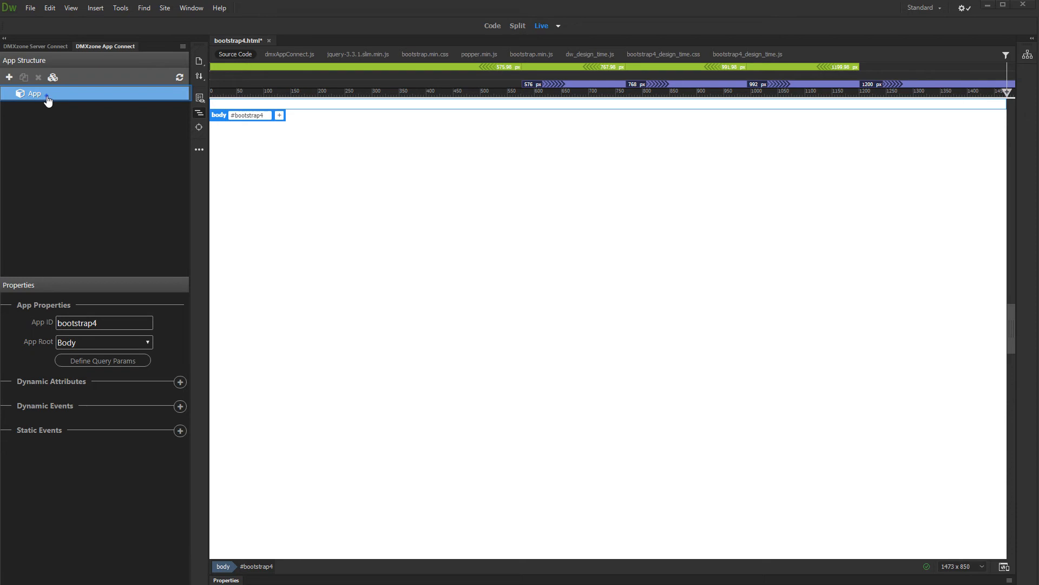
{"action": "right_click", "coordinate": [48, 100]}
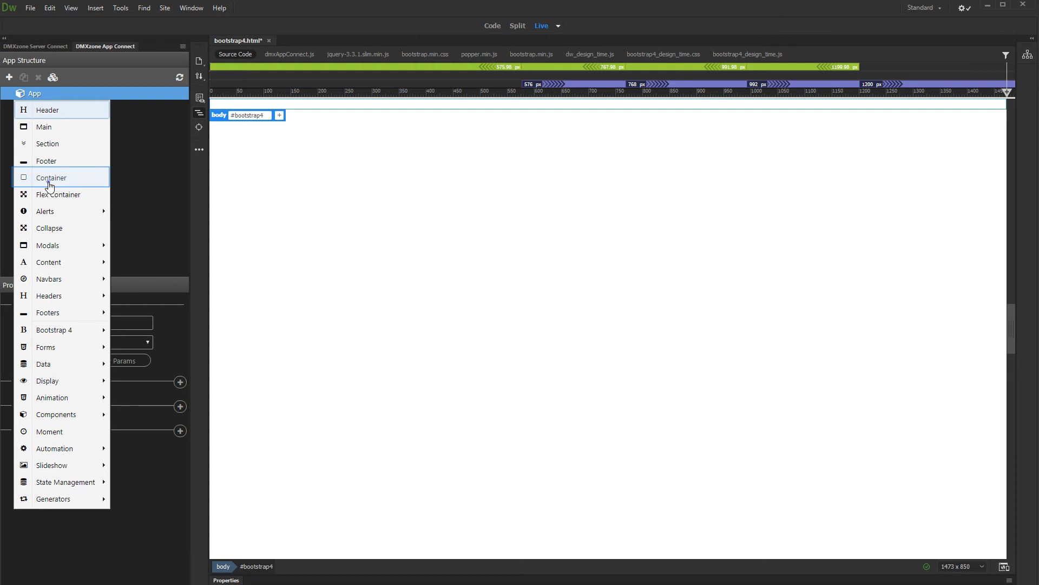
{"action": "left_click", "coordinate": [50, 184]}
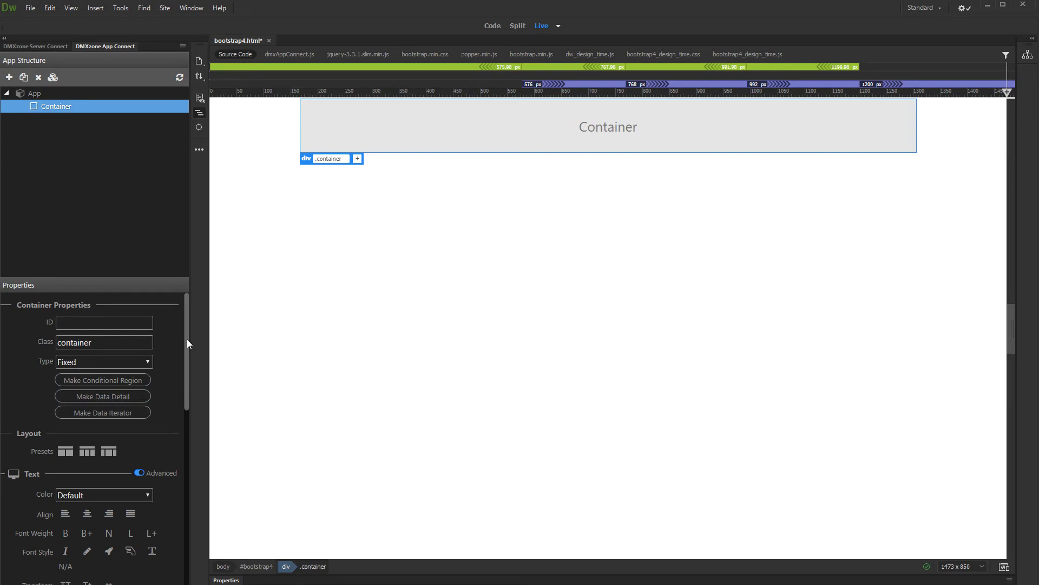
Apply the layout preset with a header row above a row of three equal columns to the container.
{"action": "left_click_drag", "start_coordinate": [187, 339], "coordinate": [216, 308]}
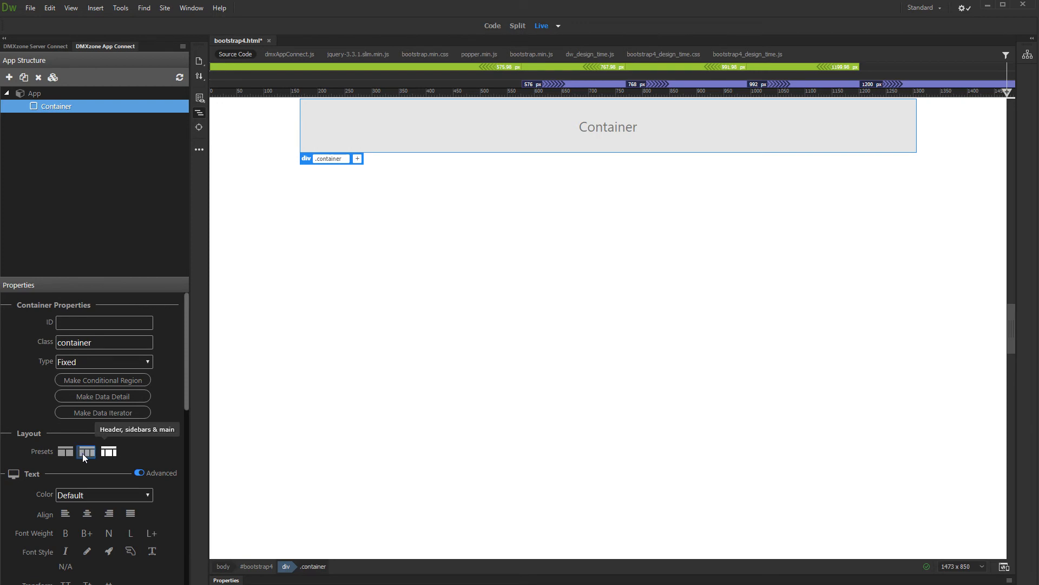
{"action": "left_click", "coordinate": [84, 453]}
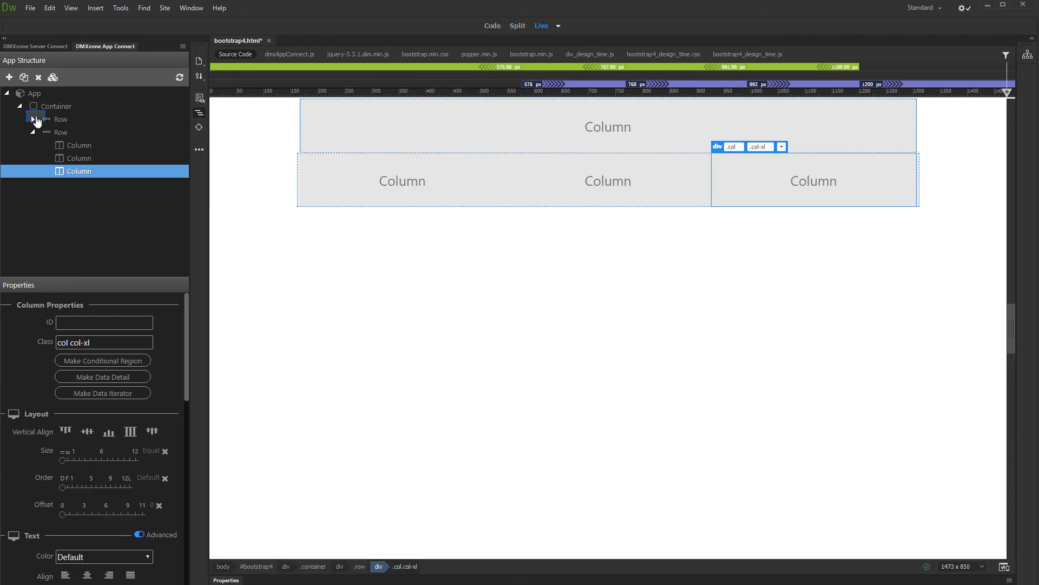
Set the header row's column to size 12 for extra small devices.
{"action": "left_click", "coordinate": [33, 119]}
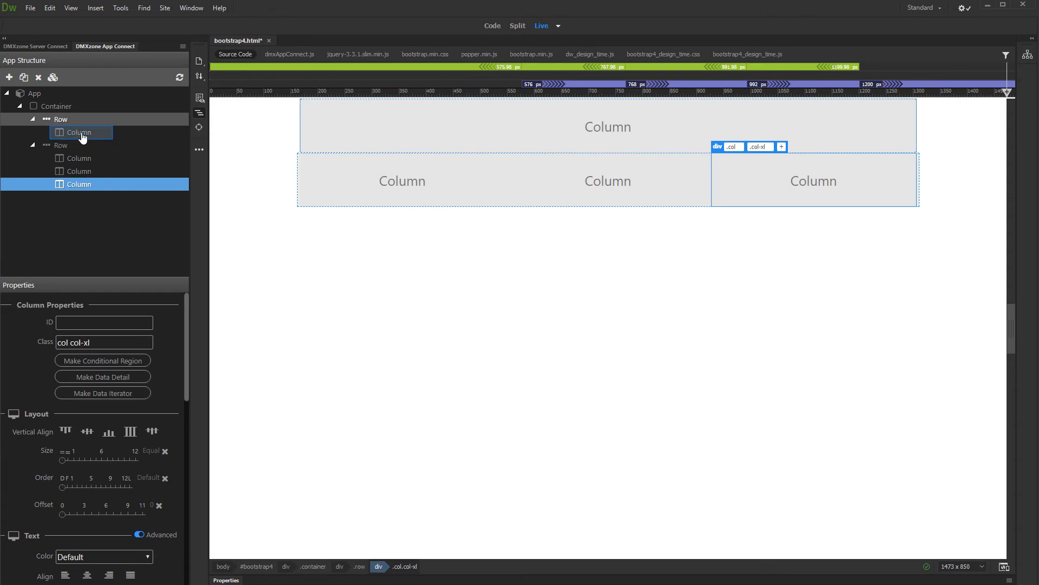
{"action": "left_click", "coordinate": [81, 135]}
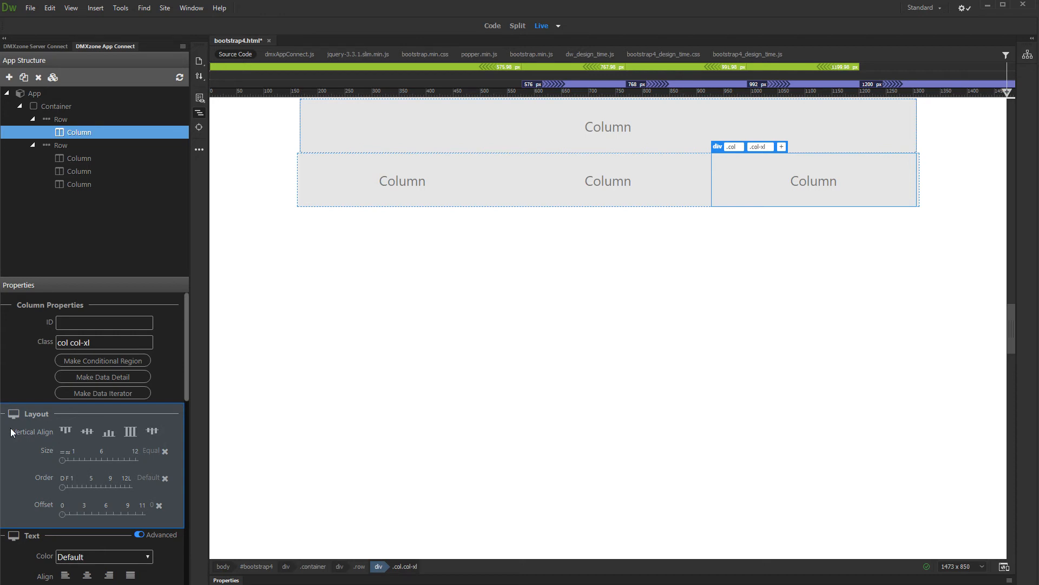
{"action": "left_click", "coordinate": [956, 566]}
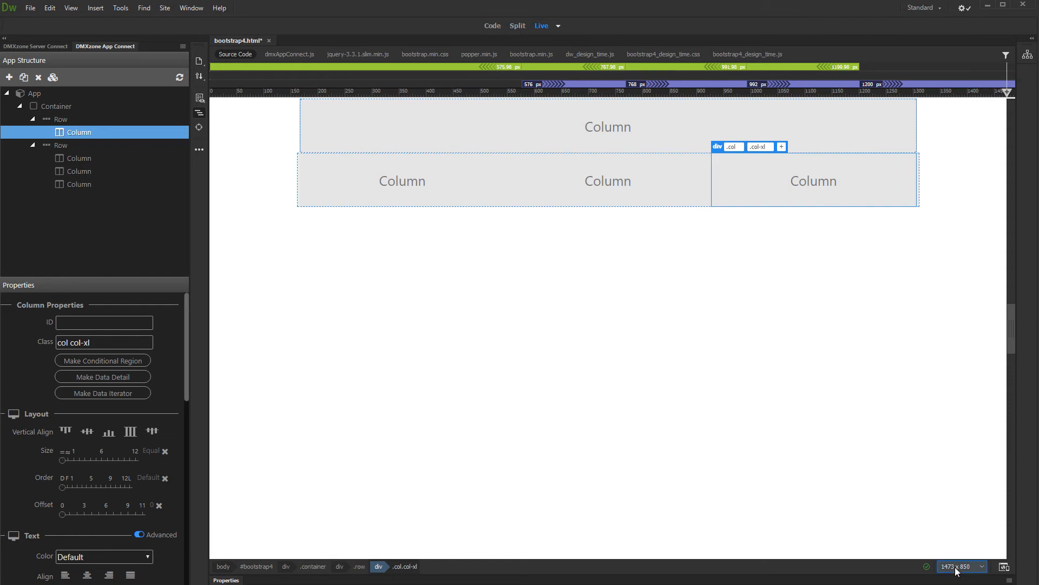
{"action": "left_click", "coordinate": [956, 567]}
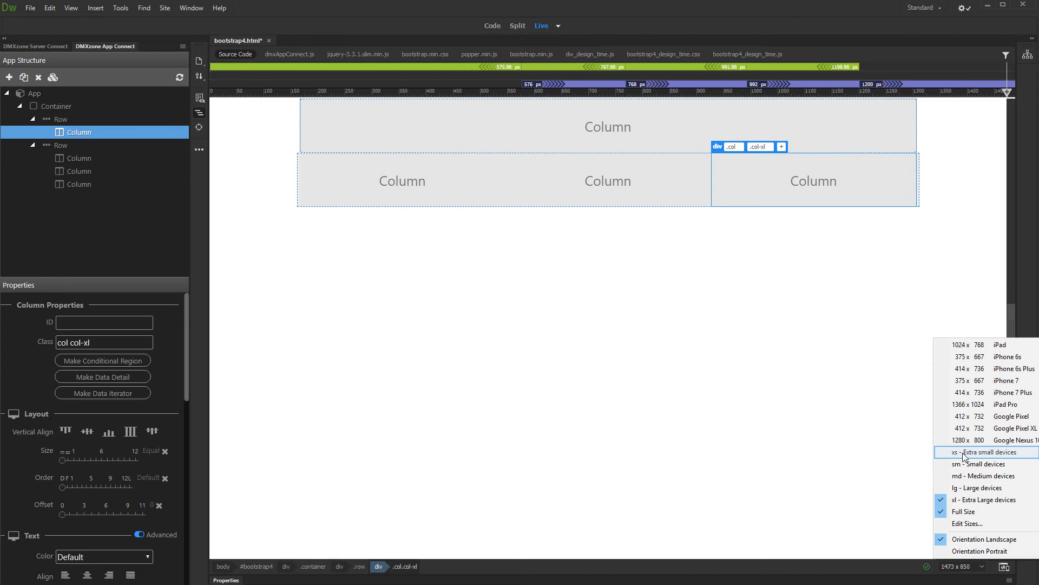
{"action": "left_click", "coordinate": [964, 453]}
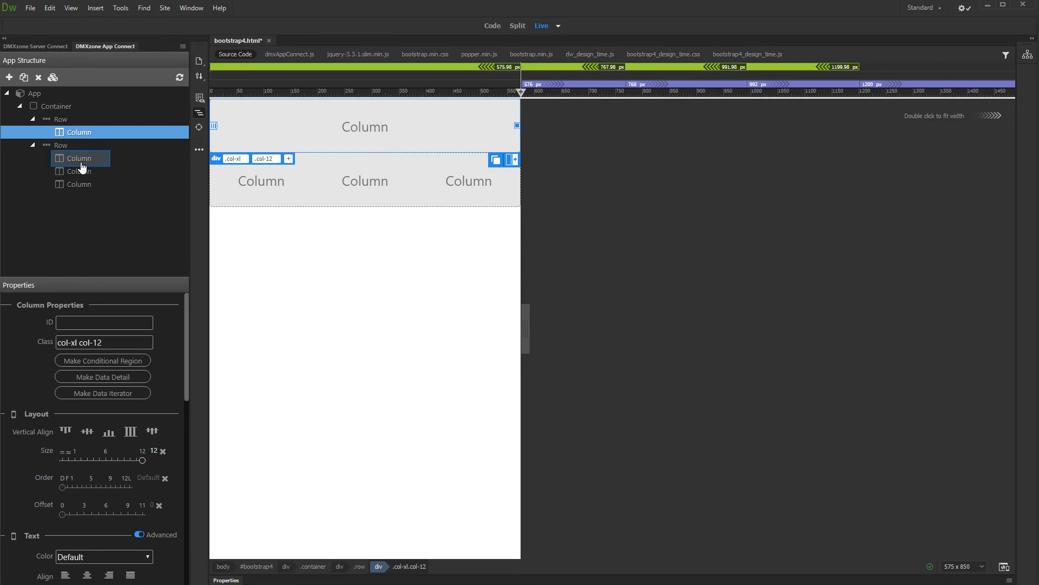
Set the size of all three columns in the second row to 12 for extra small devices.
{"action": "left_click", "coordinate": [81, 164]}
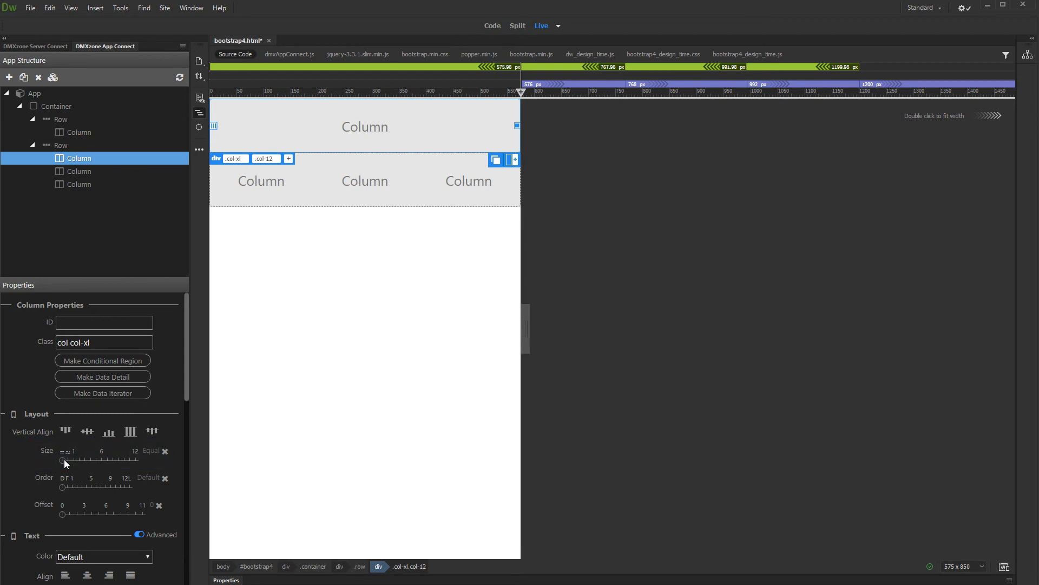
{"action": "left_click_drag", "start_coordinate": [64, 459], "coordinate": [142, 461]}
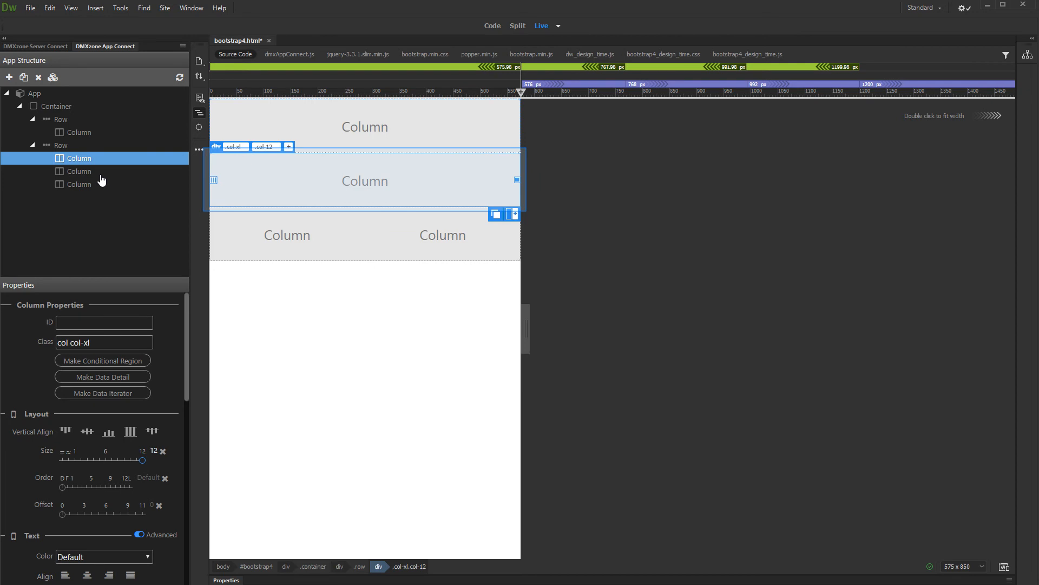
{"action": "left_click", "coordinate": [101, 175]}
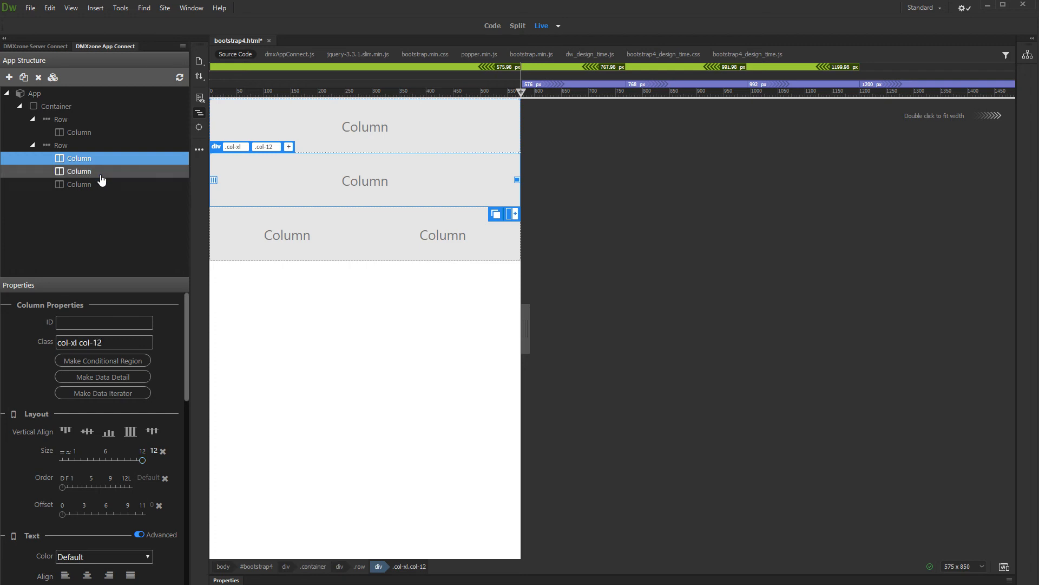
{"action": "left_click_drag", "start_coordinate": [124, 459], "coordinate": [142, 460]}
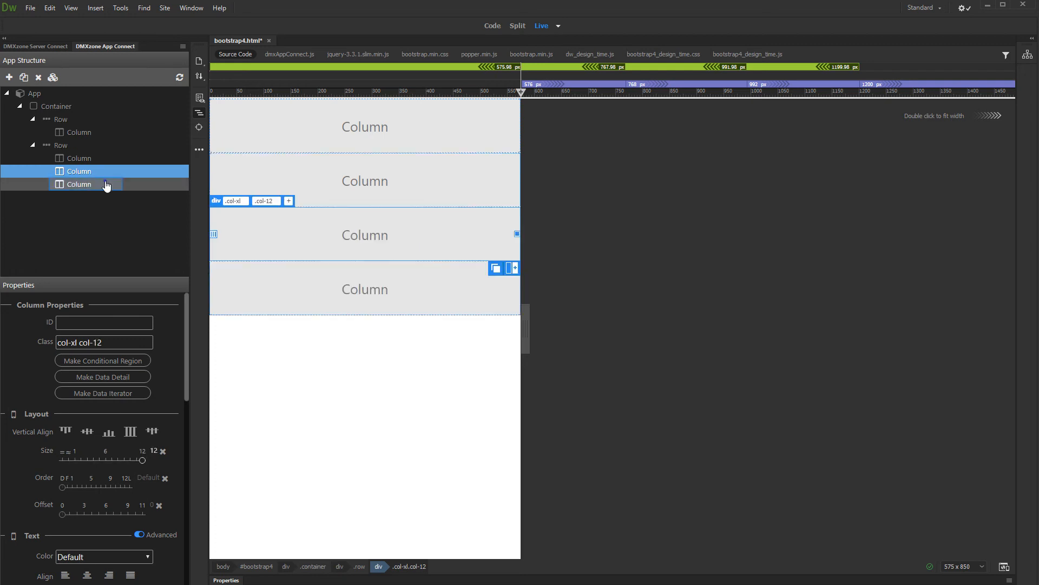
{"action": "left_click", "coordinate": [106, 184]}
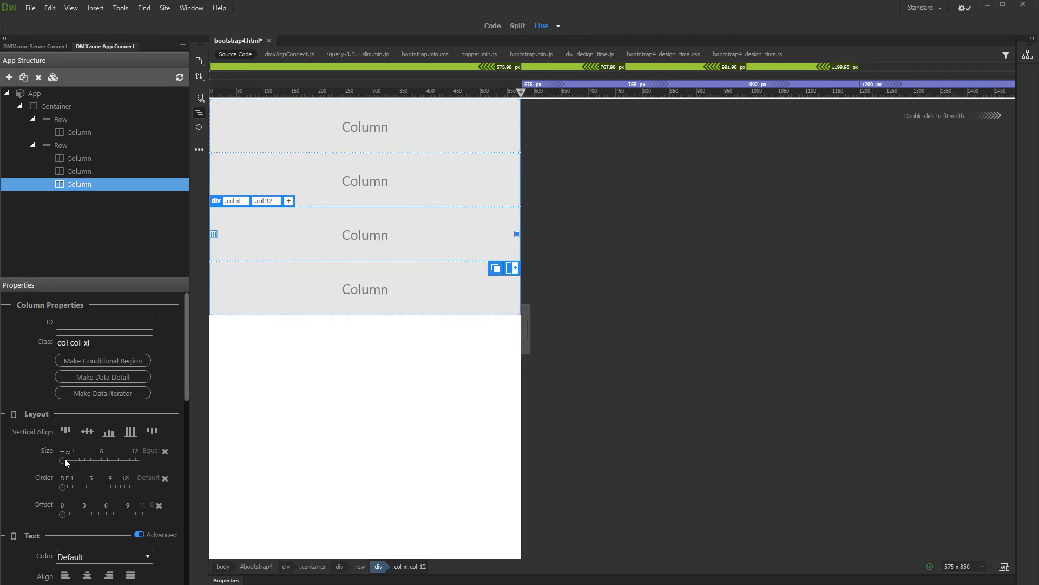
{"action": "left_click", "coordinate": [141, 461]}
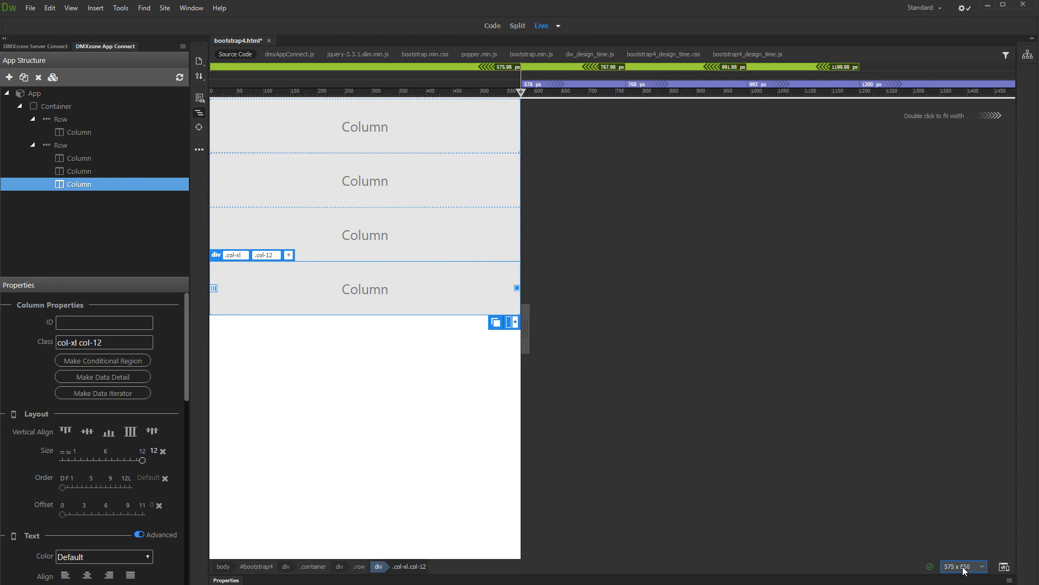
Preview the small devices size, and set each of the three second-row columns to size 4 for medium devices.
{"action": "left_click", "coordinate": [963, 566]}
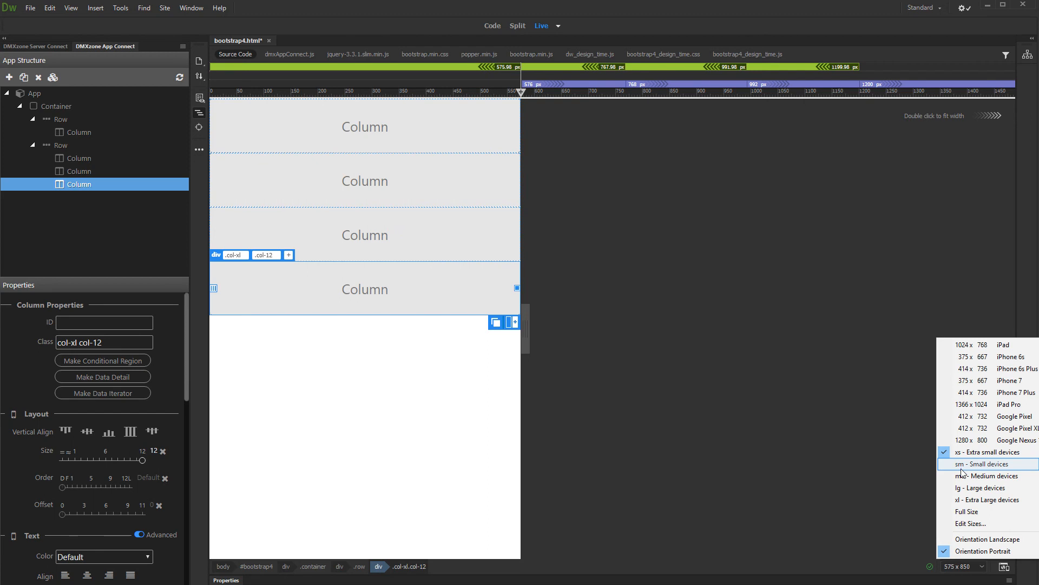
{"action": "left_click", "coordinate": [961, 467]}
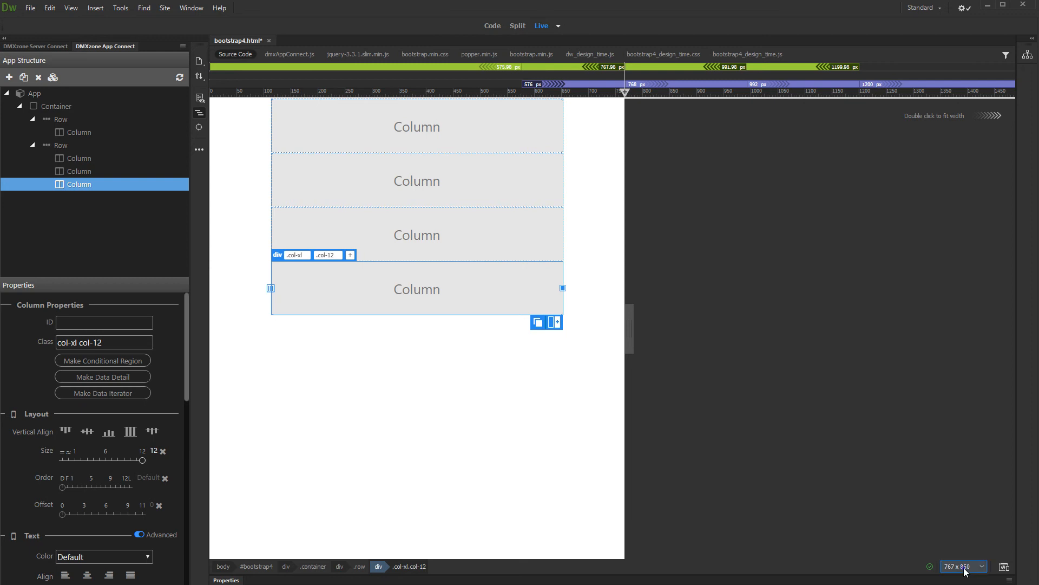
{"action": "left_click", "coordinate": [964, 566]}
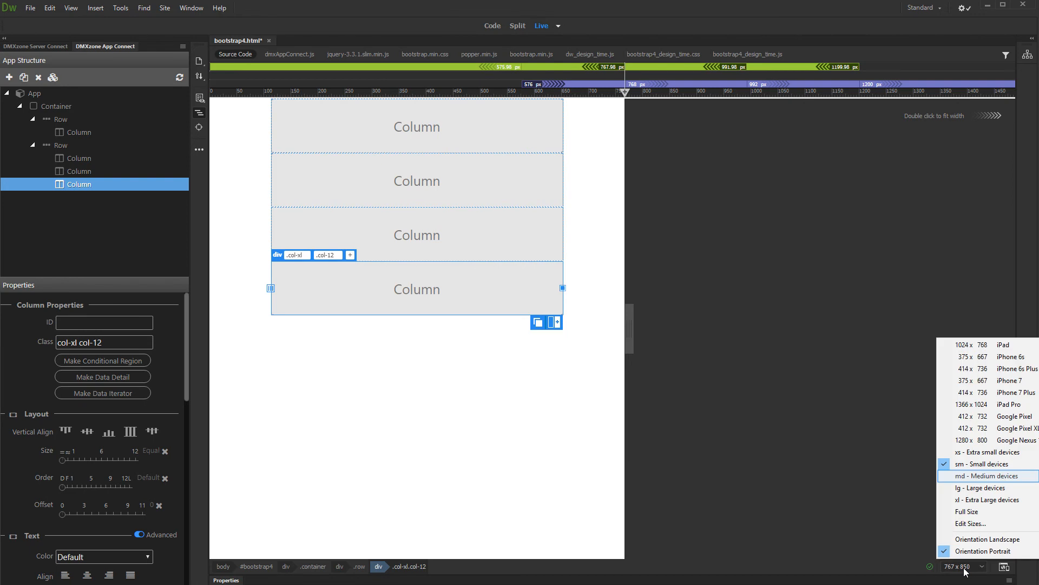
{"action": "left_click", "coordinate": [975, 476]}
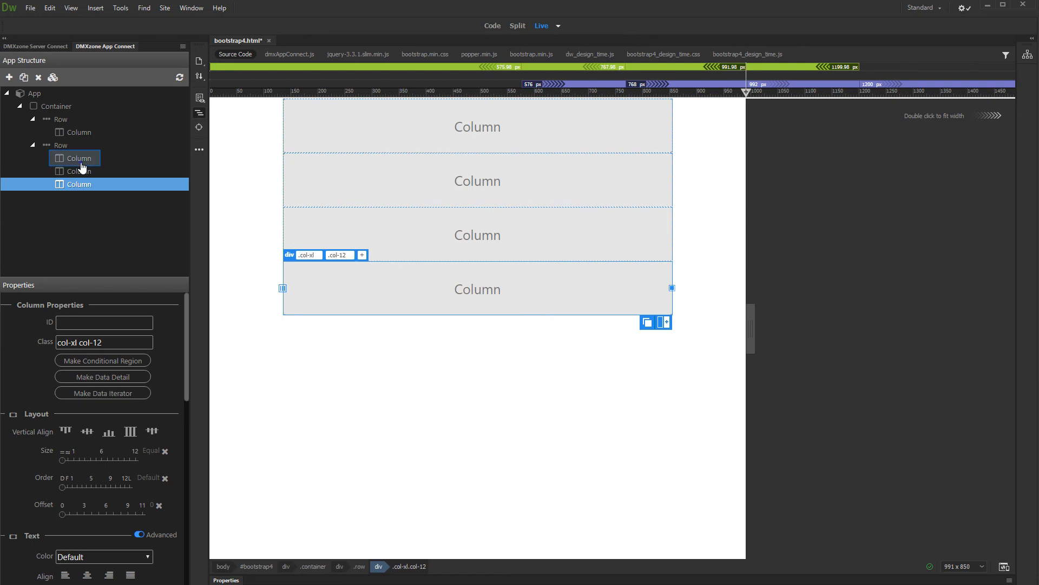
{"action": "left_click", "coordinate": [81, 162]}
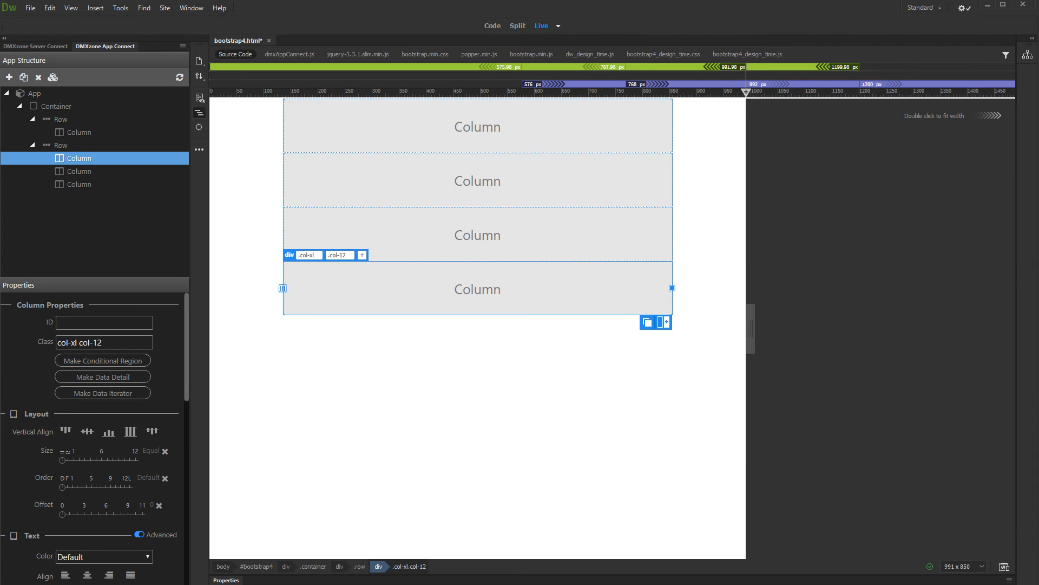
{"action": "left_click", "coordinate": [86, 459]}
{"action": "left_click", "coordinate": [94, 456]}
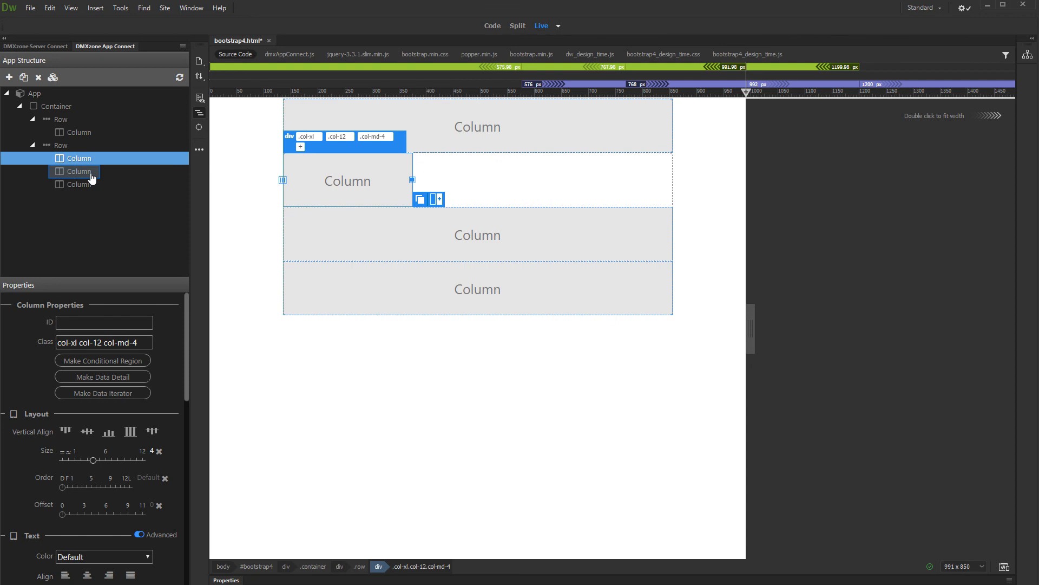
{"action": "left_click", "coordinate": [90, 173]}
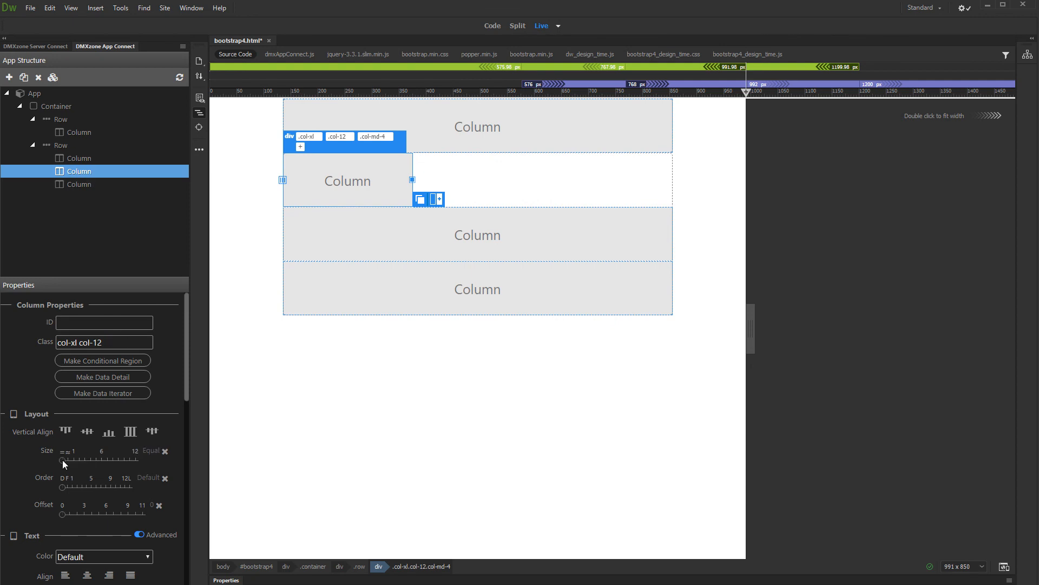
{"action": "left_click_drag", "start_coordinate": [63, 459], "coordinate": [88, 457]}
{"action": "left_click", "coordinate": [82, 184]}
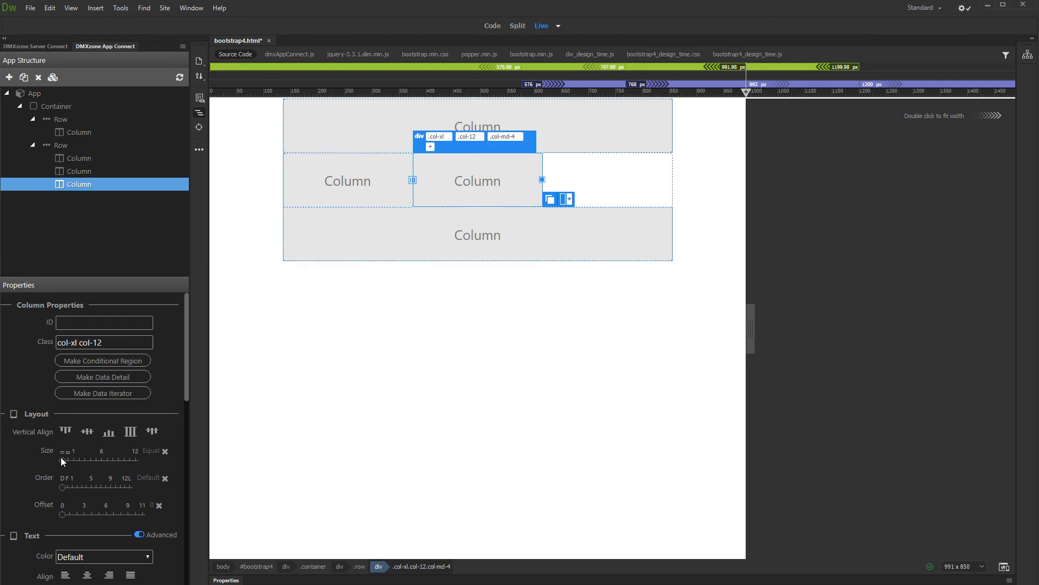
{"action": "left_click_drag", "start_coordinate": [62, 460], "coordinate": [93, 458]}
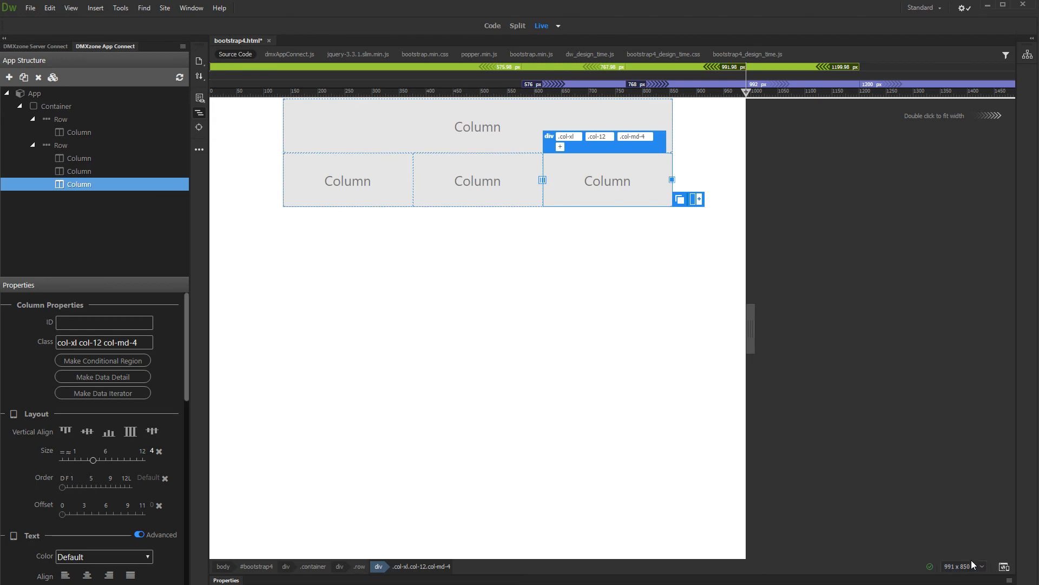
Return the preview to full size and insert an image into the header row's column.
{"action": "left_click", "coordinate": [972, 565]}
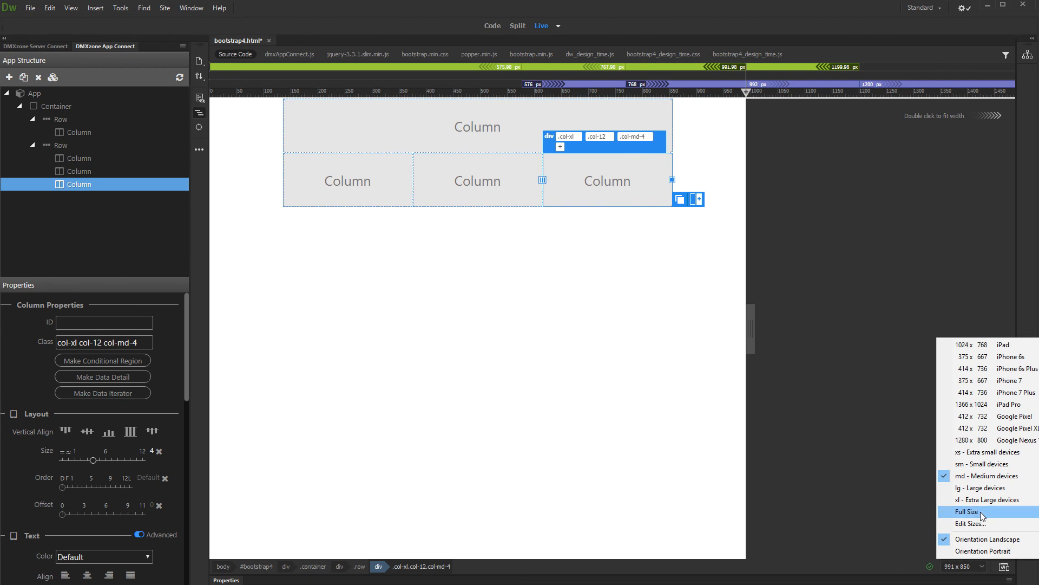
{"action": "left_click", "coordinate": [980, 511]}
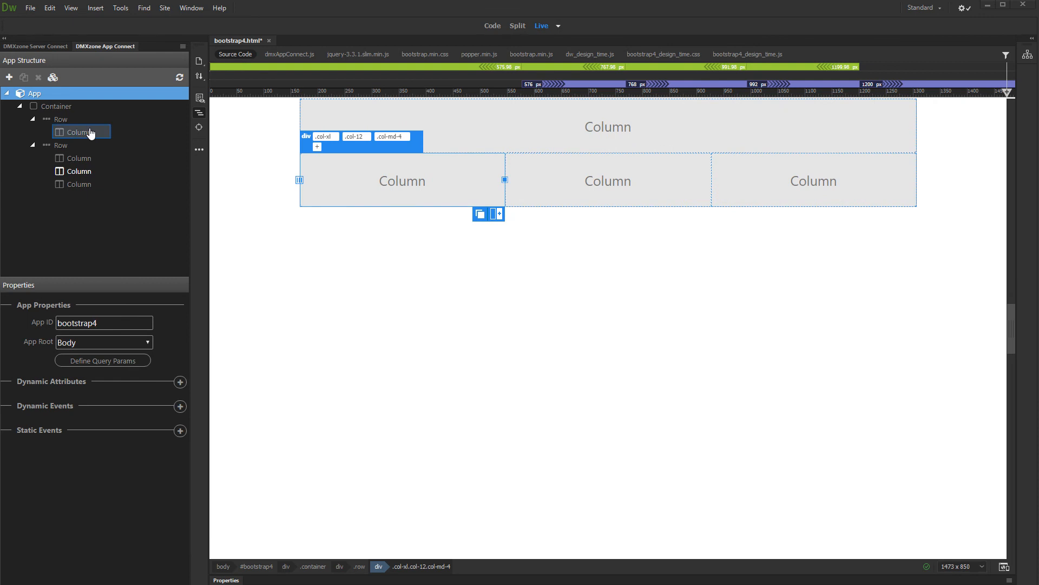
{"action": "right_click", "coordinate": [90, 133]}
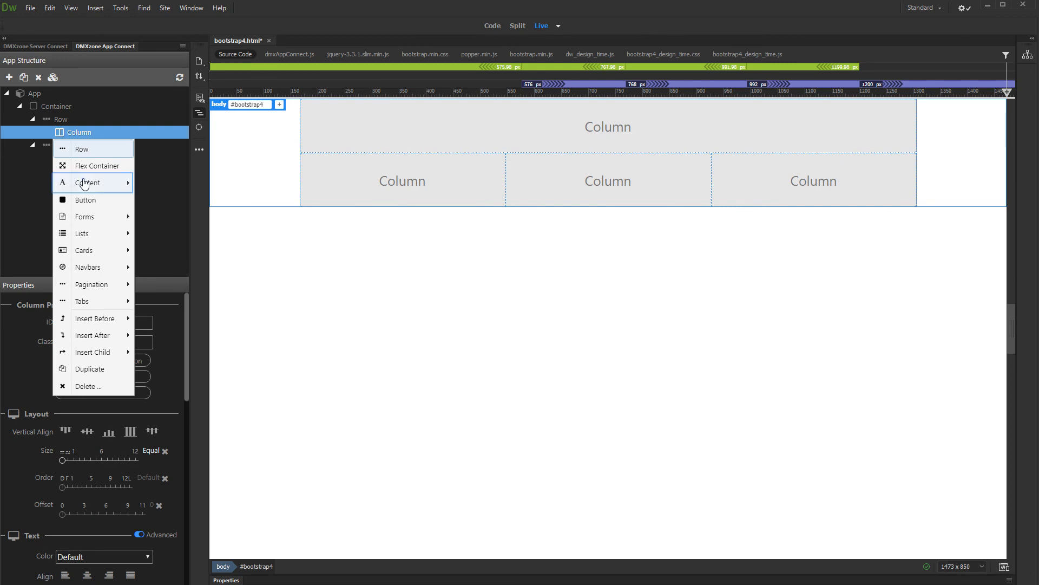
{"action": "left_click", "coordinate": [85, 183]}
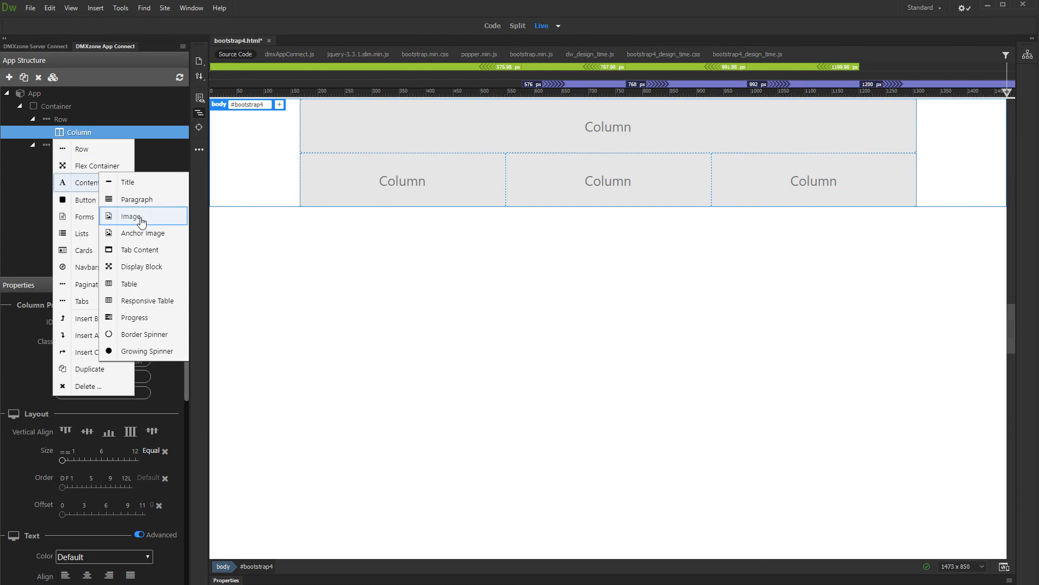
{"action": "left_click", "coordinate": [163, 219]}
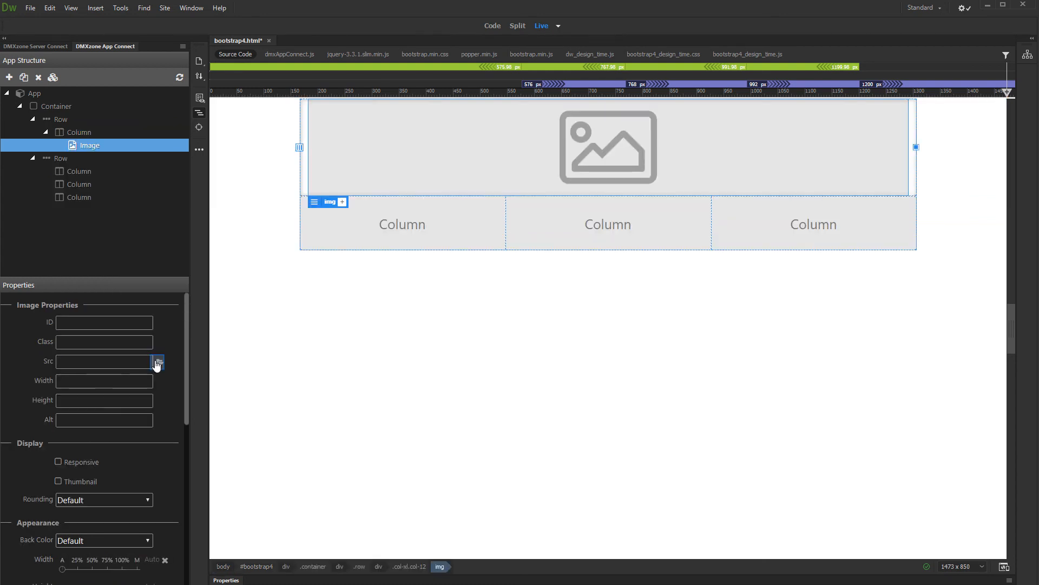
Use header.jpg from the img folder as the image source and make the image responsive.
{"action": "left_click", "coordinate": [157, 362]}
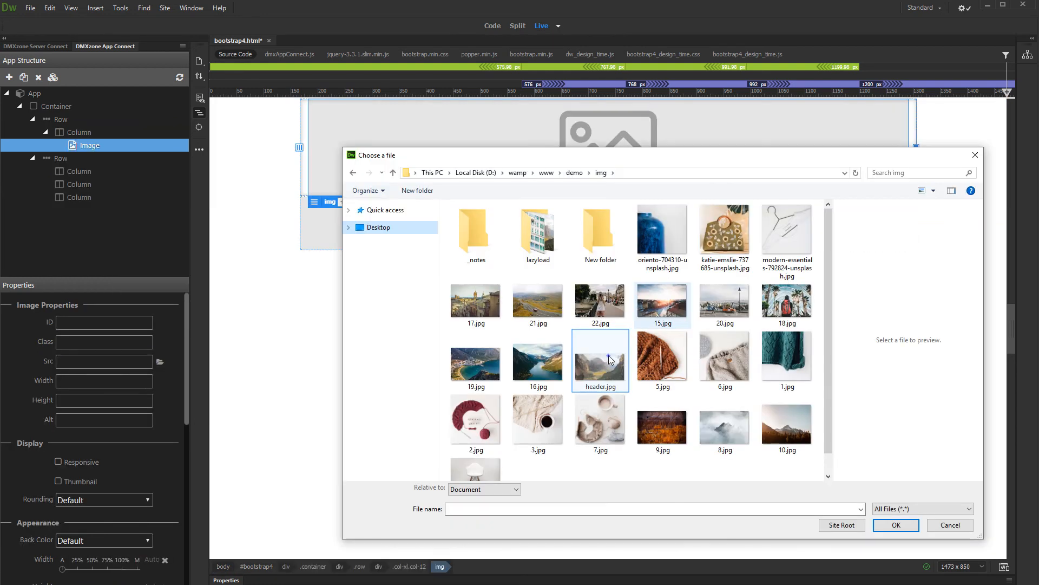
{"action": "double_click", "coordinate": [600, 364]}
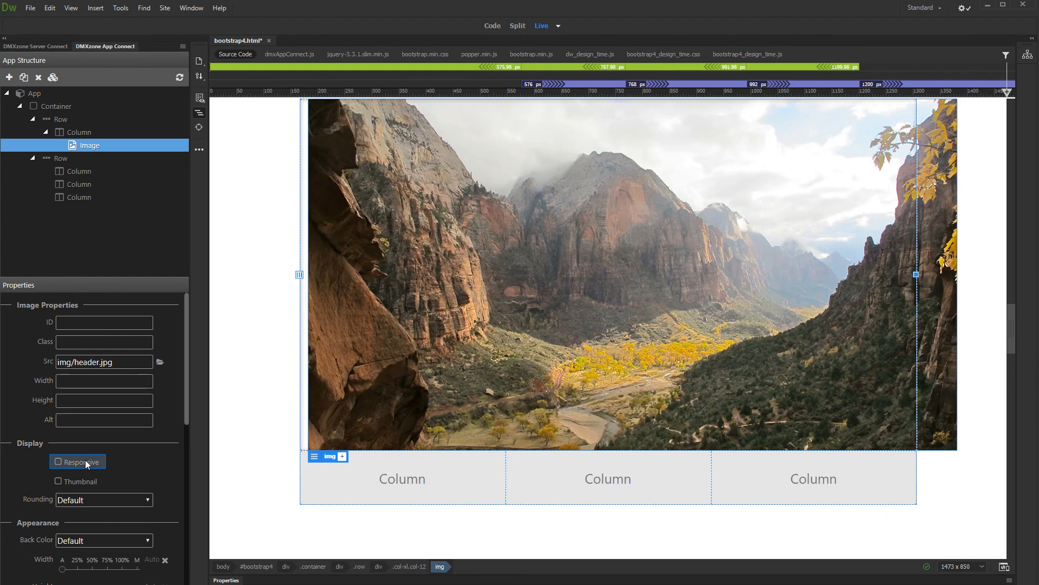
{"action": "left_click", "coordinate": [59, 461]}
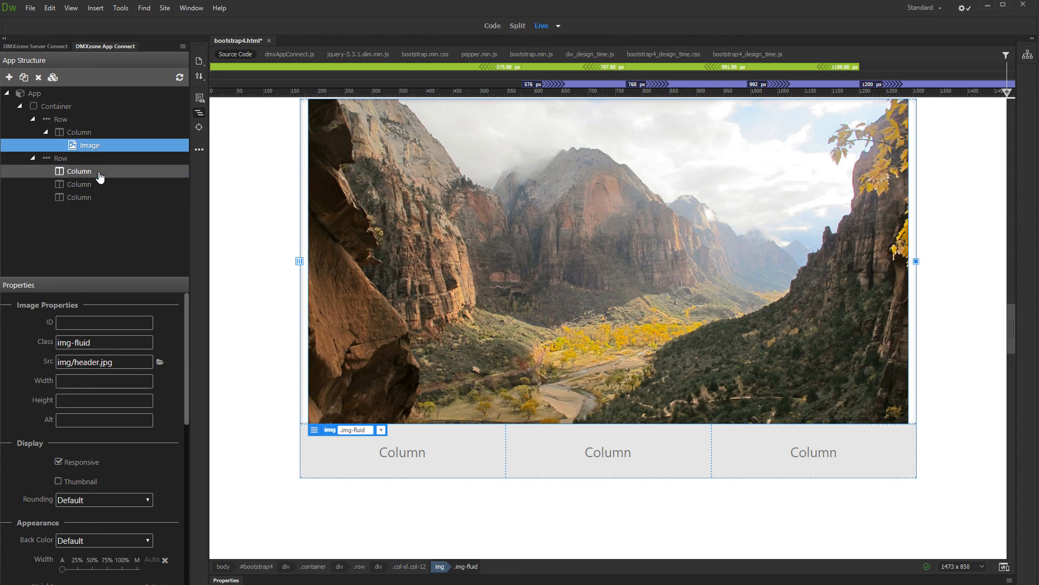
Insert a paragraph into the first column of the second row.
{"action": "right_click", "coordinate": [54, 175]}
{"action": "mouse_move", "coordinate": [85, 221]}
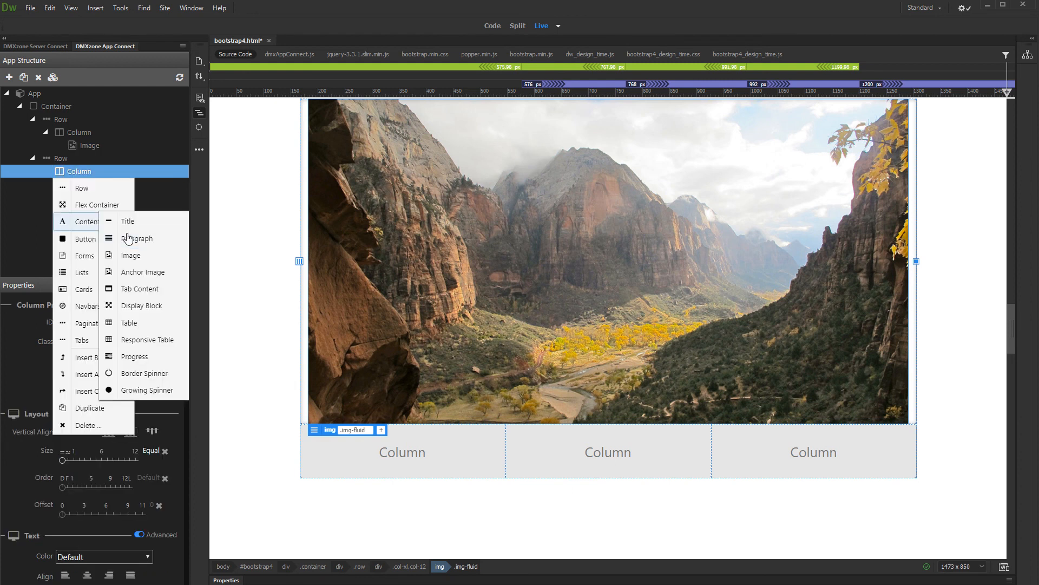
{"action": "left_click", "coordinate": [128, 239]}
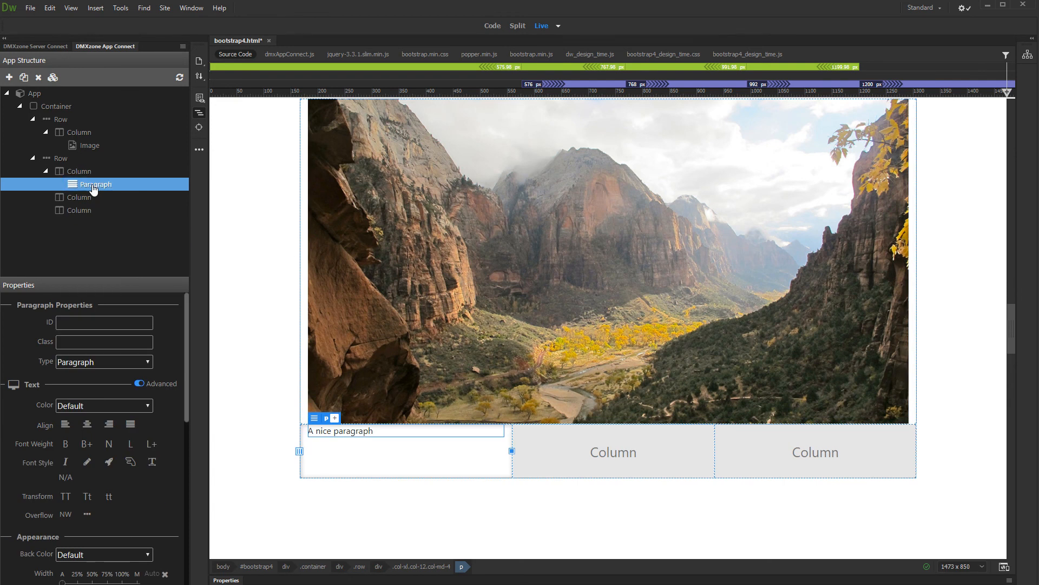
Insert a button after the paragraph in the first column and set its style to Danger.
{"action": "right_click", "coordinate": [93, 186]}
{"action": "mouse_move", "coordinate": [106, 271]}
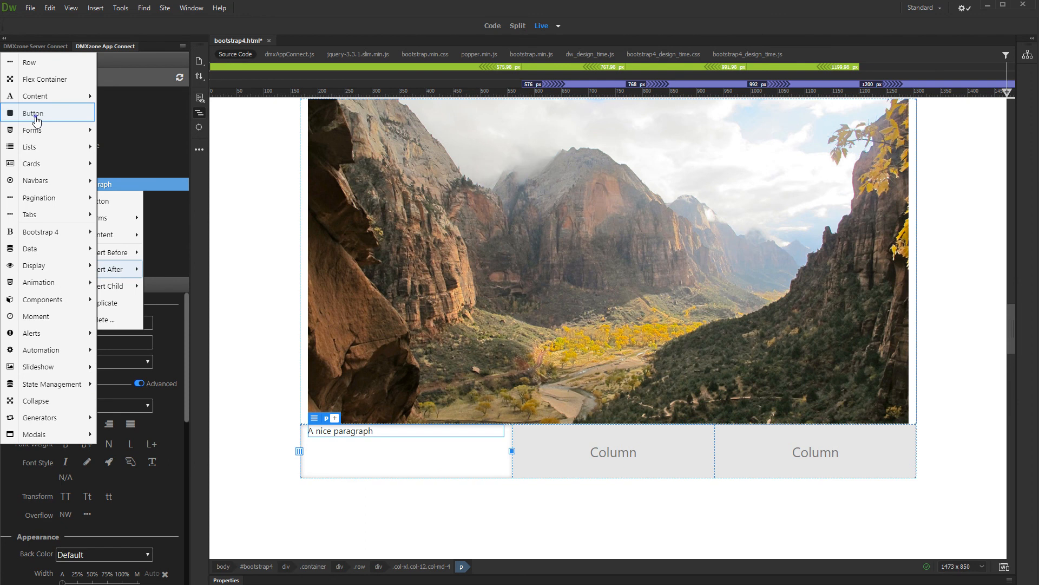
{"action": "left_click", "coordinate": [37, 116]}
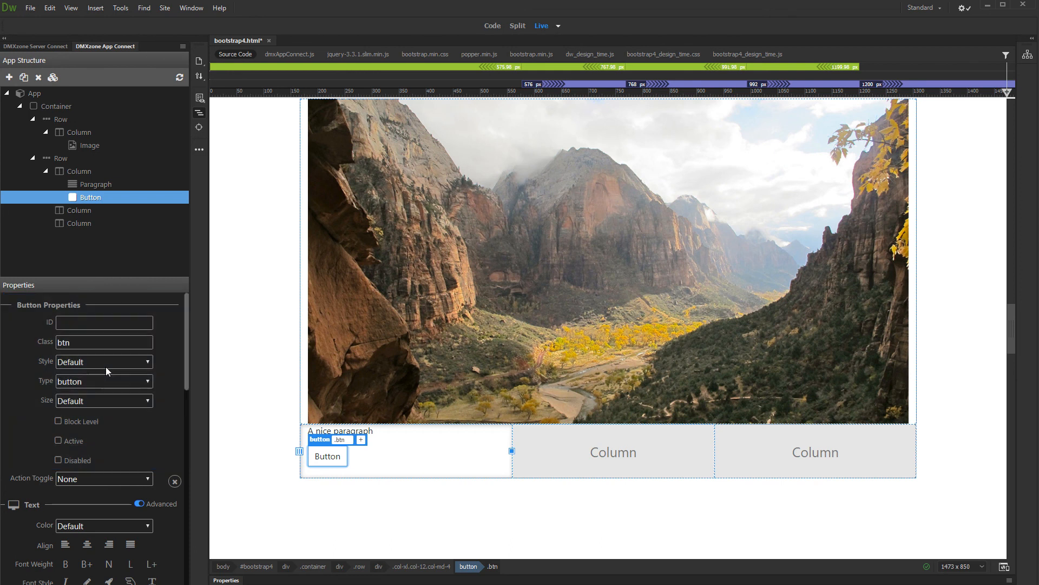
{"action": "left_click", "coordinate": [107, 370]}
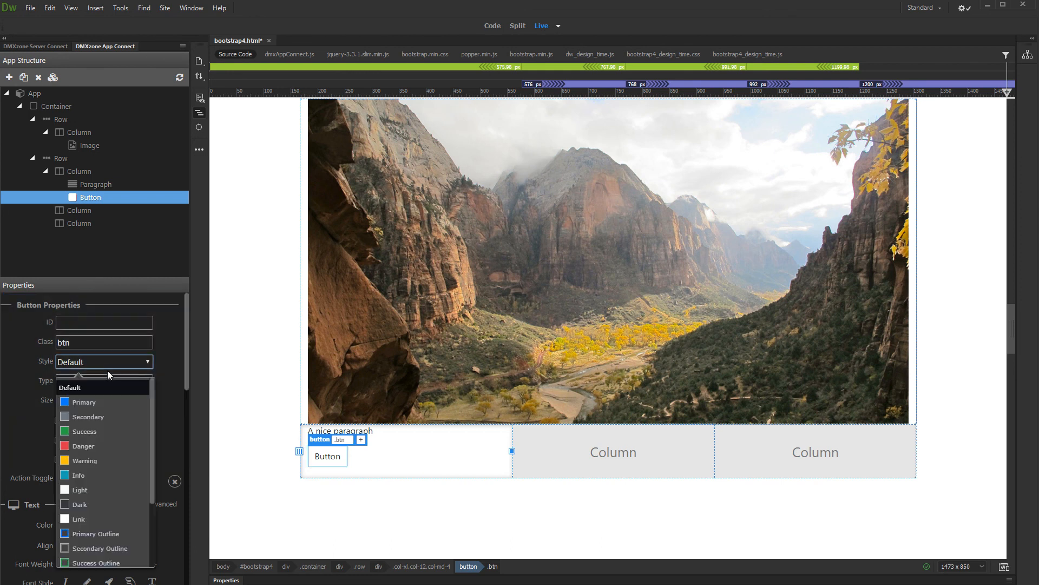
{"action": "left_click", "coordinate": [115, 448]}
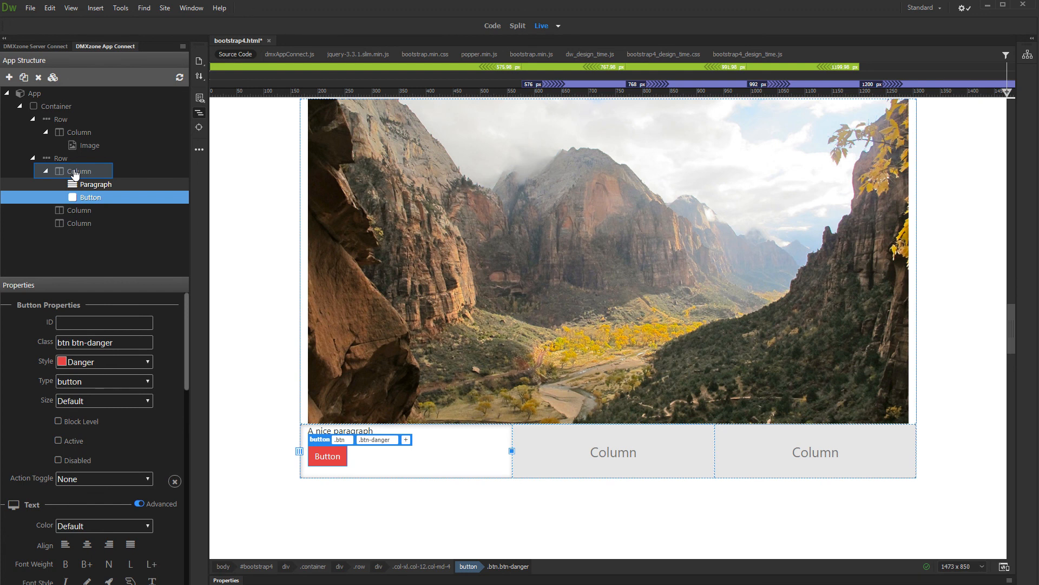
Set the top and bottom padding of the second row's first column to 3.
{"action": "left_click", "coordinate": [75, 172]}
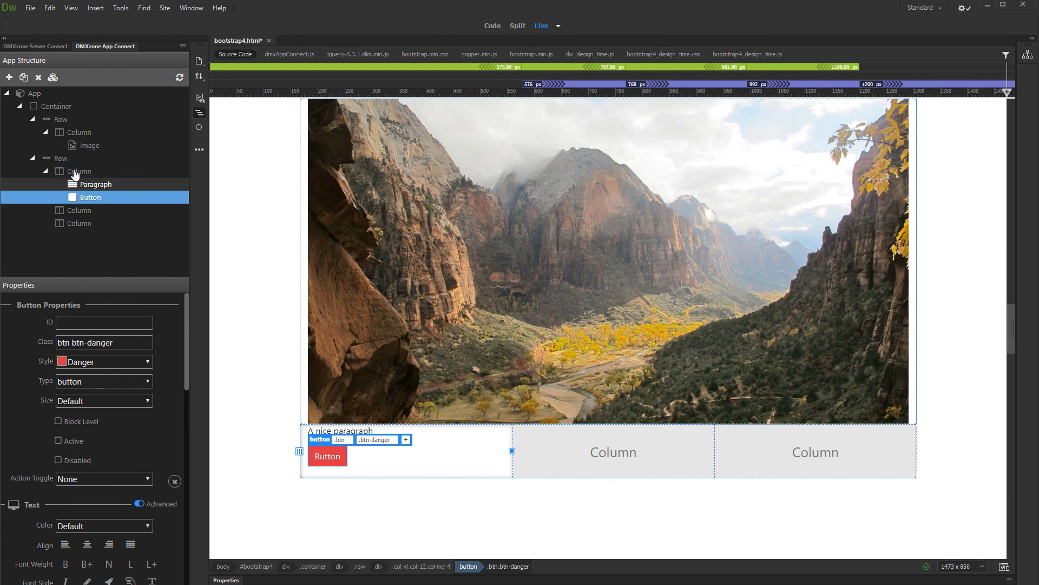
{"action": "scroll", "coordinate": [171, 363], "scroll_direction": "down", "scroll_amount": 2}
{"action": "scroll", "coordinate": [171, 362], "scroll_direction": "down", "scroll_amount": 6}
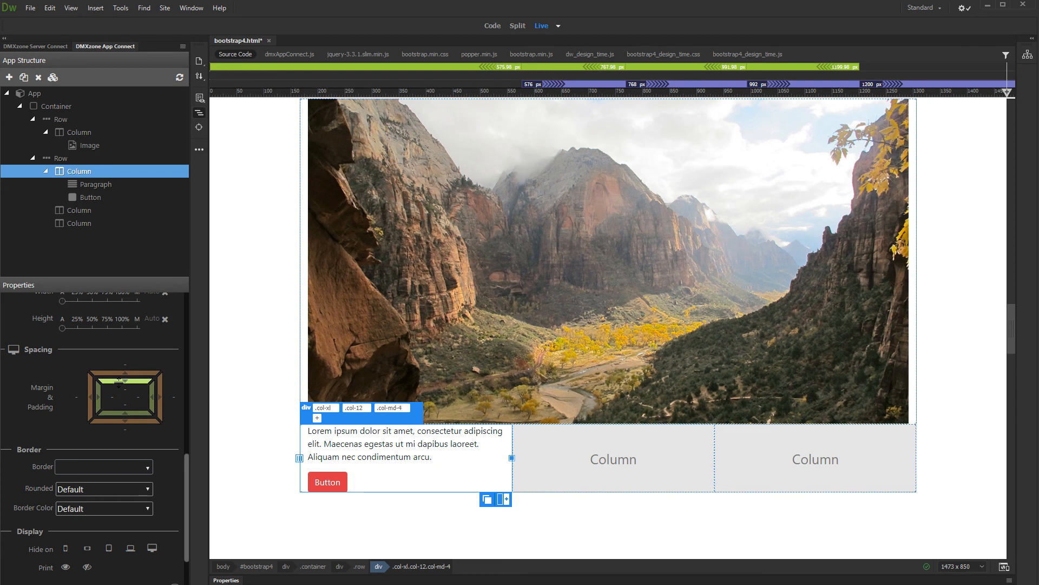
{"action": "left_click_drag", "start_coordinate": [119, 380], "coordinate": [118, 422]}
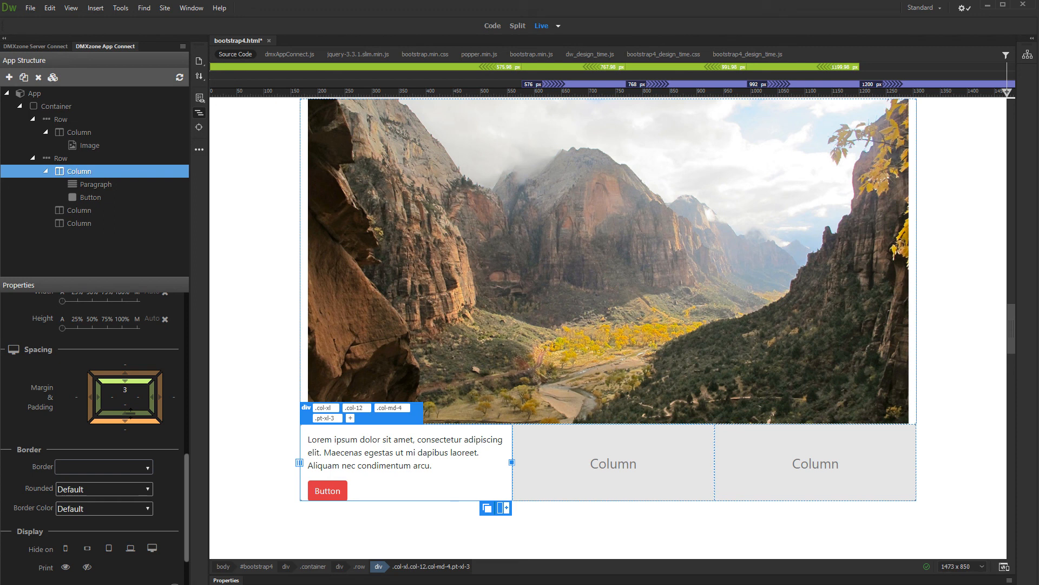
{"action": "left_click_drag", "start_coordinate": [130, 411], "coordinate": [130, 403]}
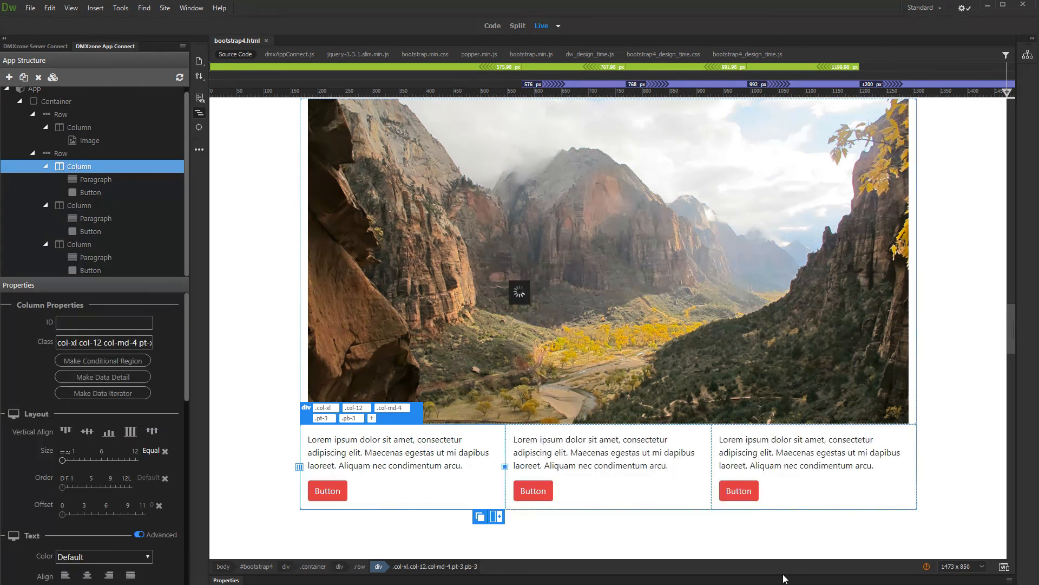
Preview the page at the extra small, small and large device sizes, and return the preview to full size.
{"action": "left_click", "coordinate": [959, 567]}
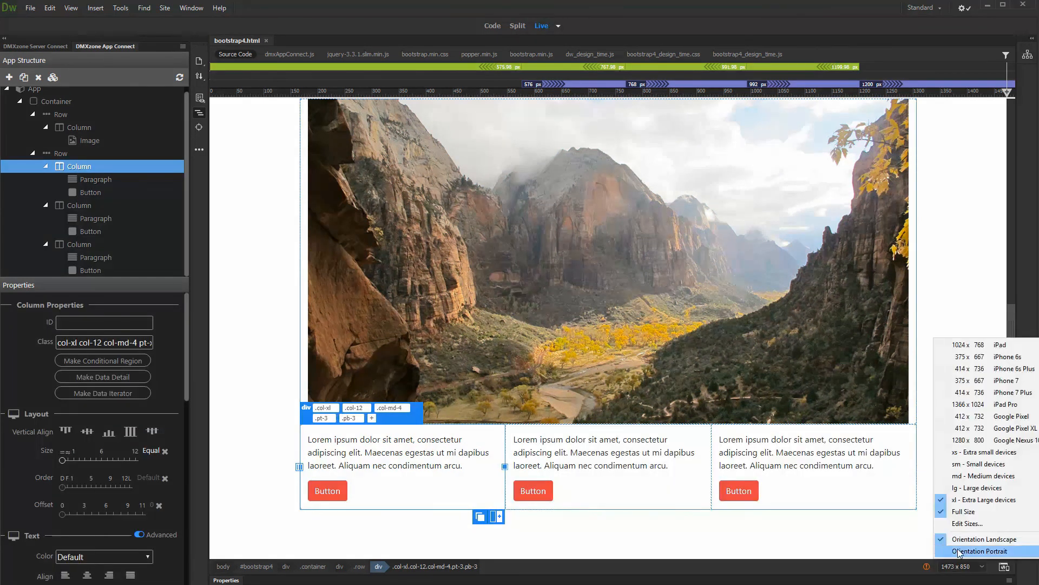
{"action": "left_click", "coordinate": [969, 454]}
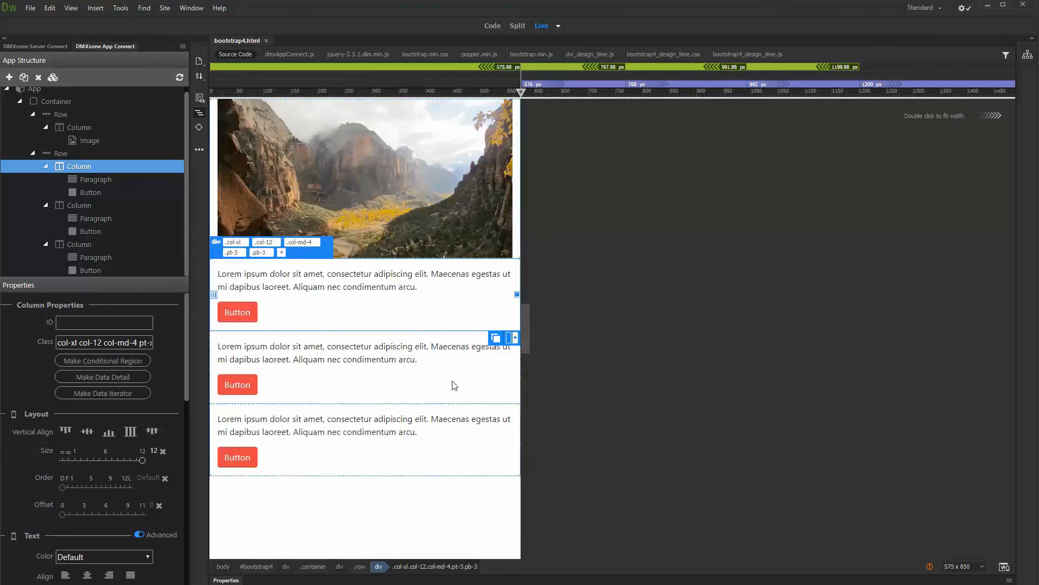
{"action": "left_click", "coordinate": [977, 573]}
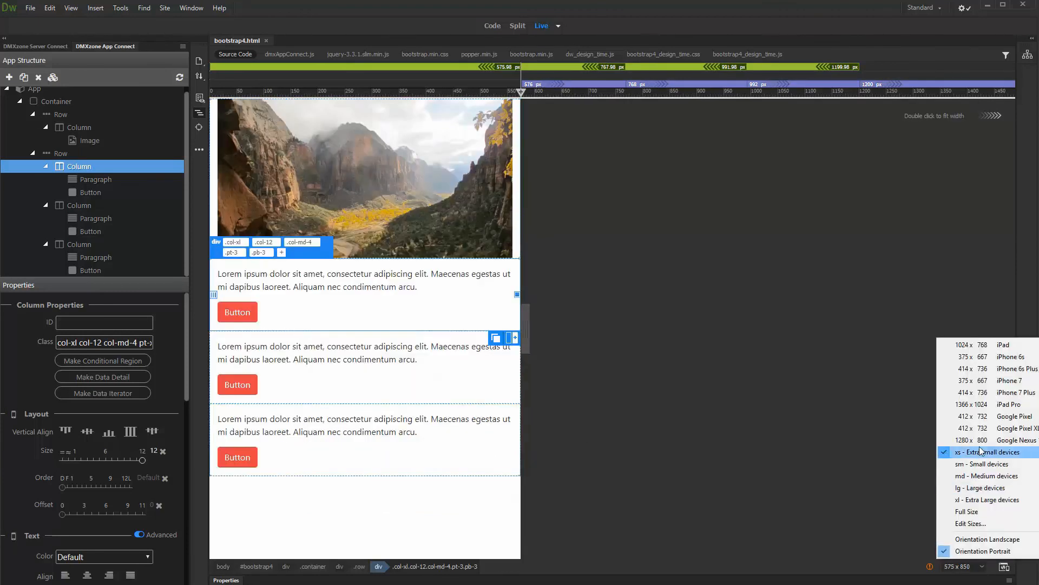
{"action": "left_click", "coordinate": [982, 466]}
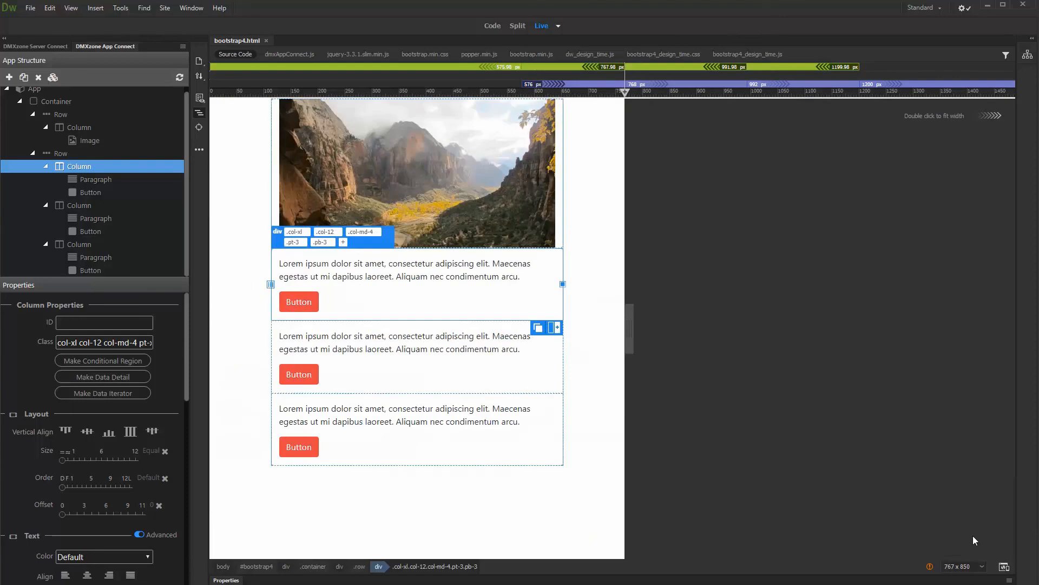
{"action": "left_click", "coordinate": [972, 566]}
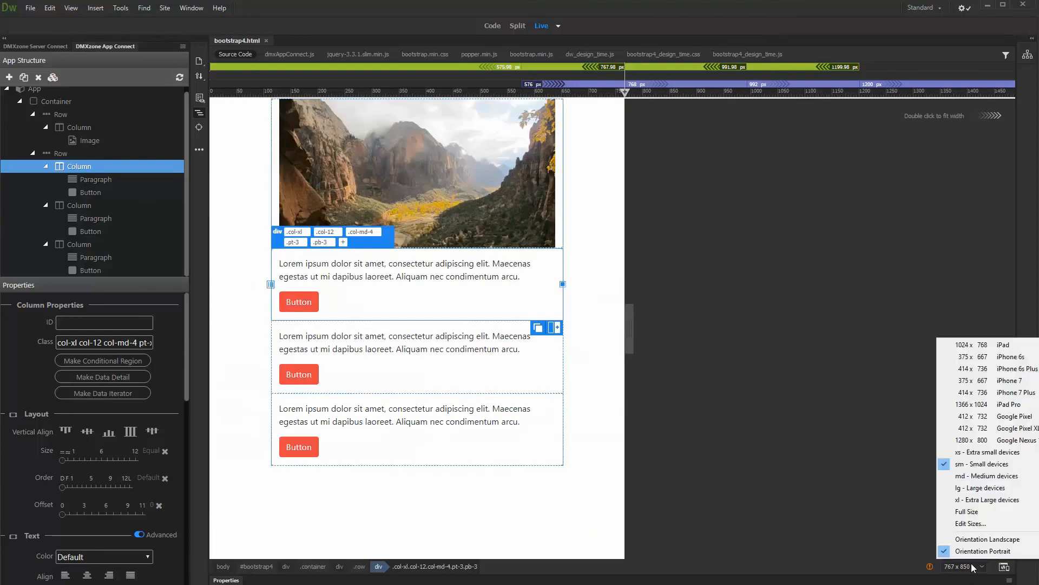
{"action": "left_click", "coordinate": [973, 489]}
{"action": "left_click", "coordinate": [972, 566]}
{"action": "left_click", "coordinate": [976, 510]}
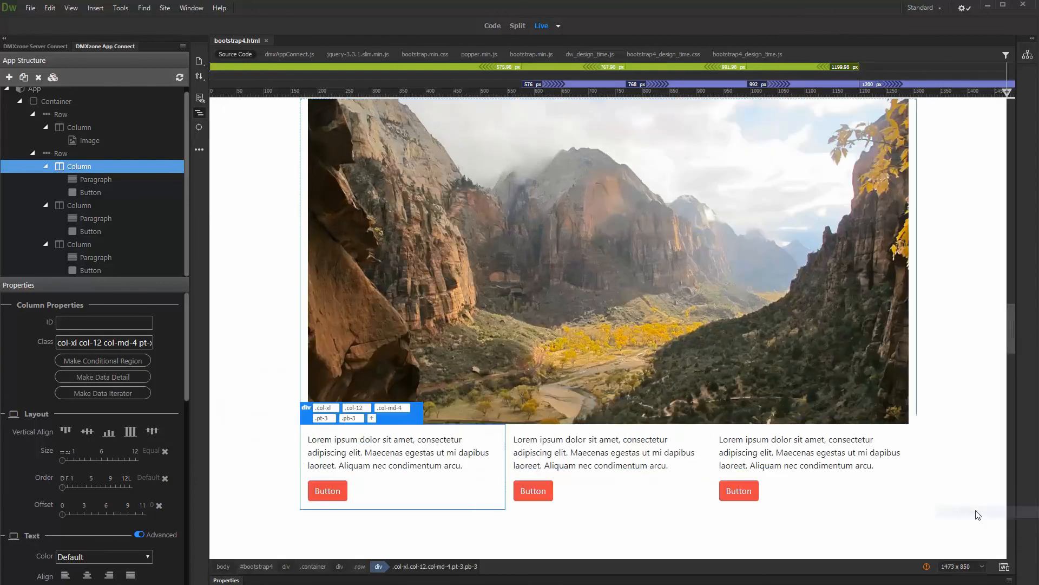